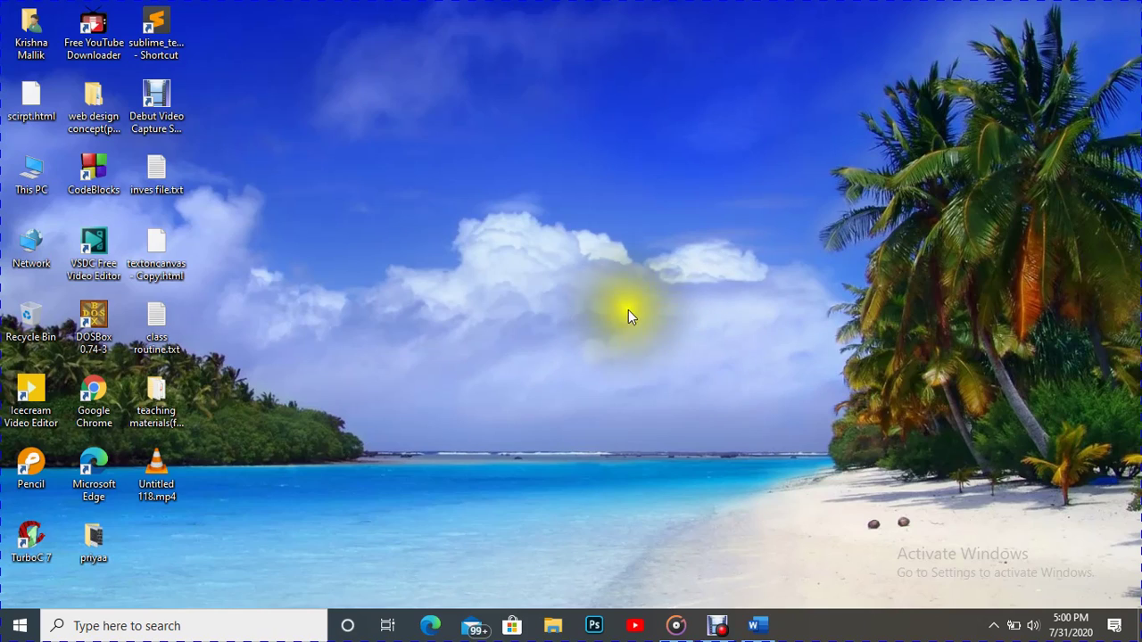
# Refresh the desktop from its right-click menu, then select the This PC icon
pyautogui.click(581, 269)
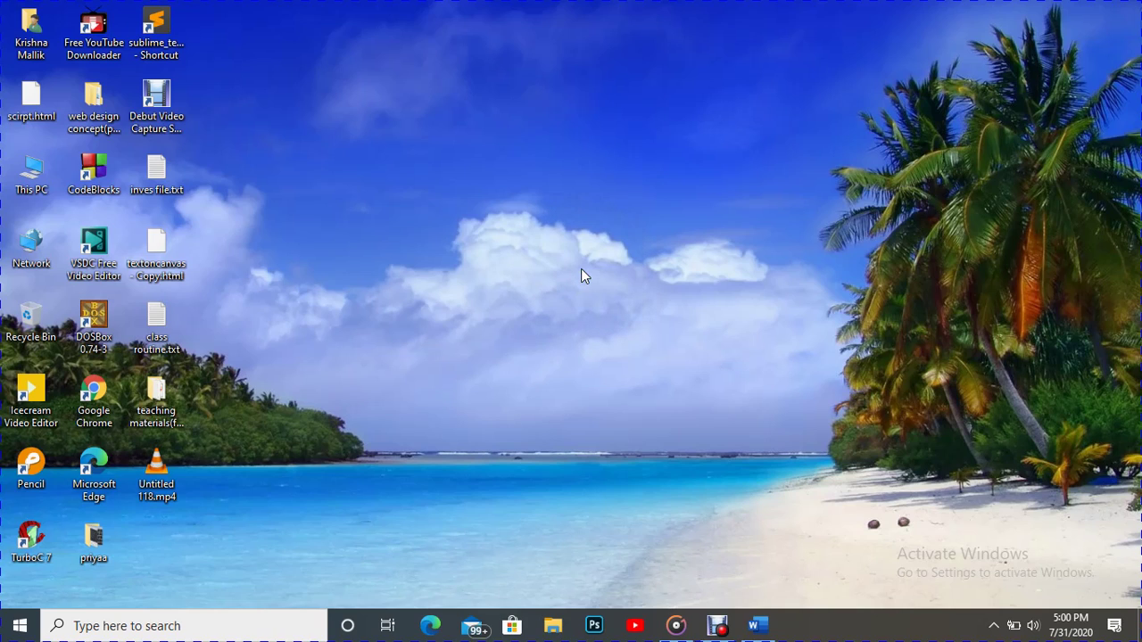
pyautogui.rightClick(580, 271)
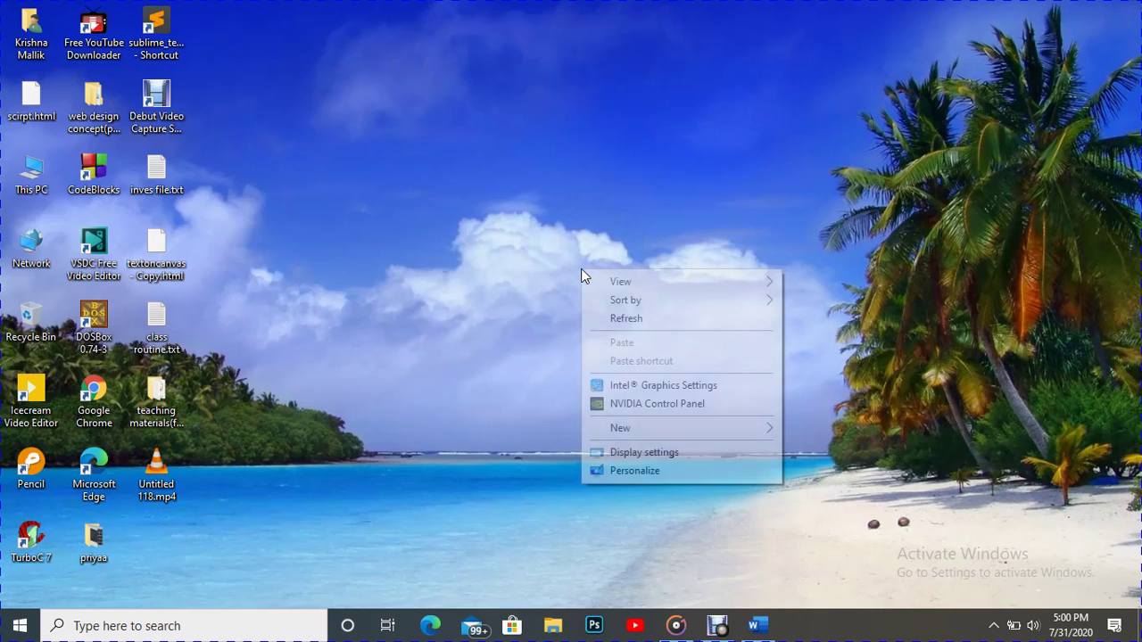
pyautogui.click(642, 321)
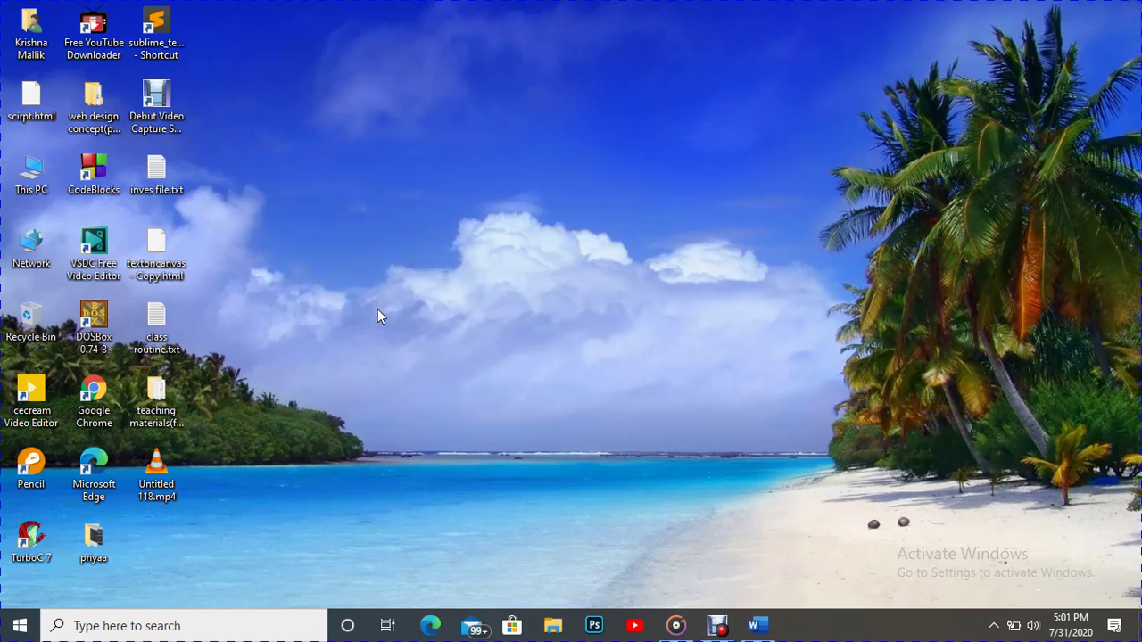
pyautogui.click(383, 332)
pyautogui.click(431, 376)
# Open This PC, then the Documents folder showing hello world.c, .exe and .o among 15 items
pyautogui.click(23, 170)
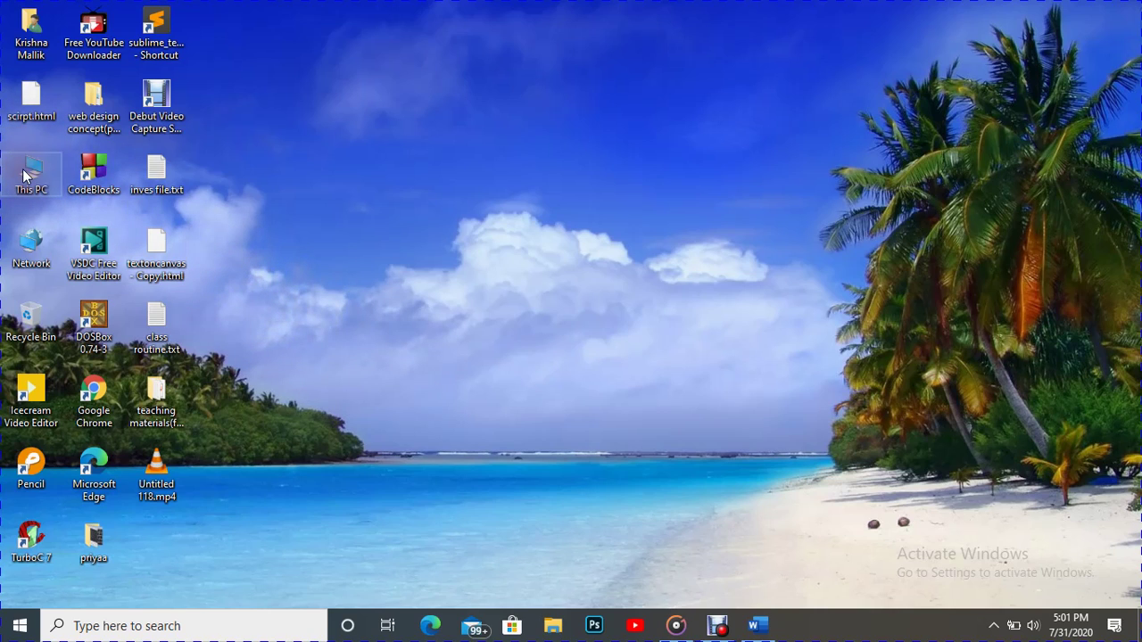
pyautogui.doubleClick(26, 176)
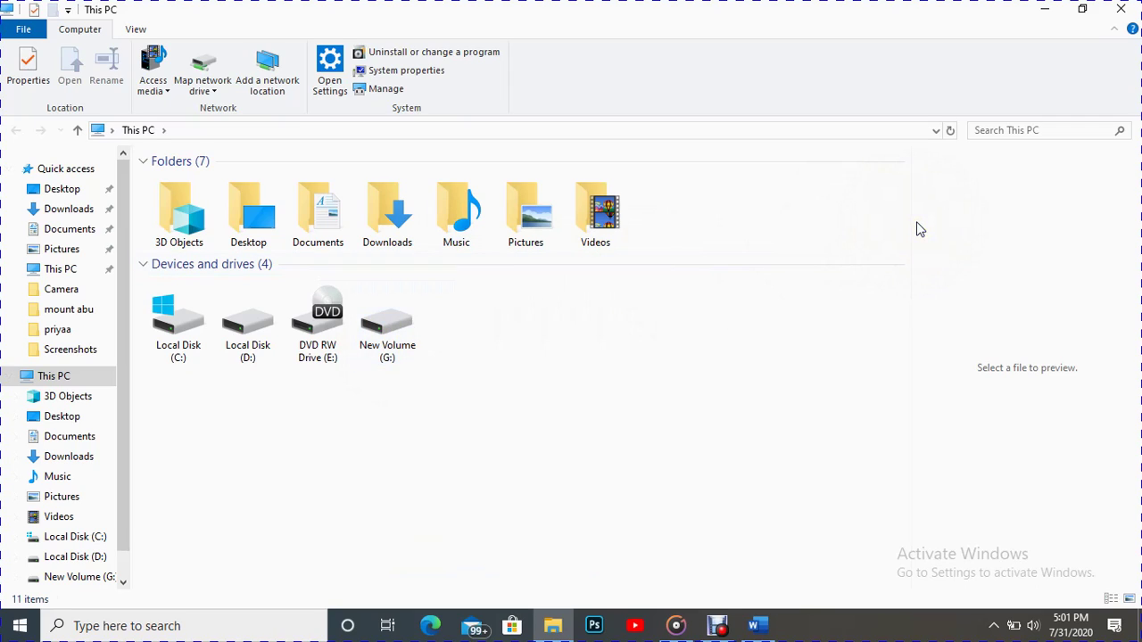
pyautogui.doubleClick(303, 215)
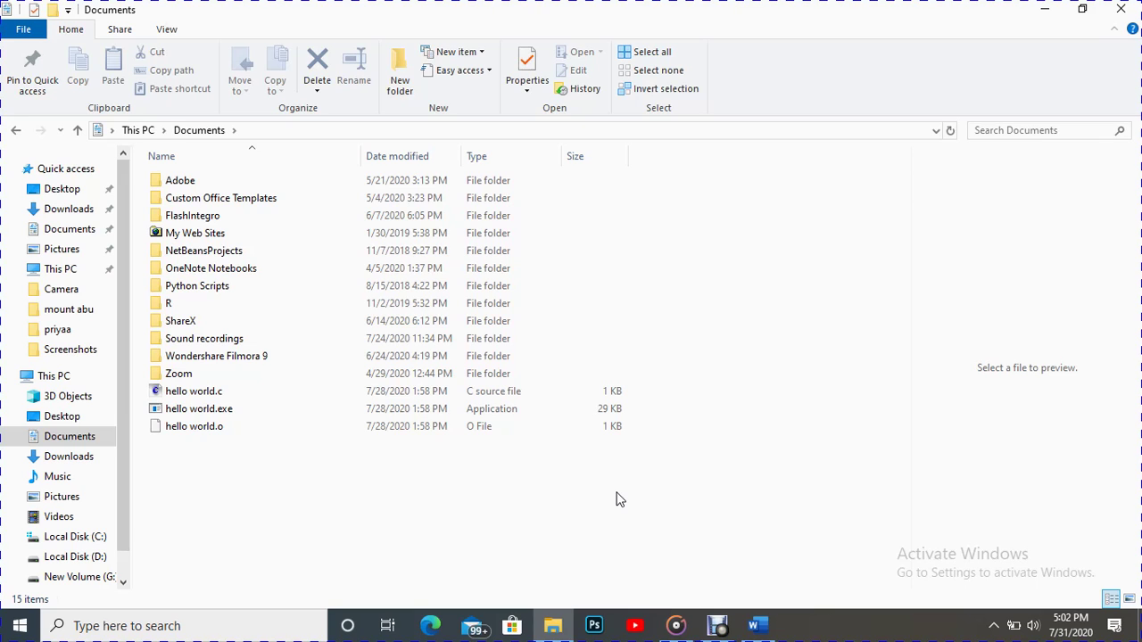
# Take a Win+Shift+S fullscreen snip of the Documents window, then minimize File Explorer
pyautogui.press('super+shift+s')
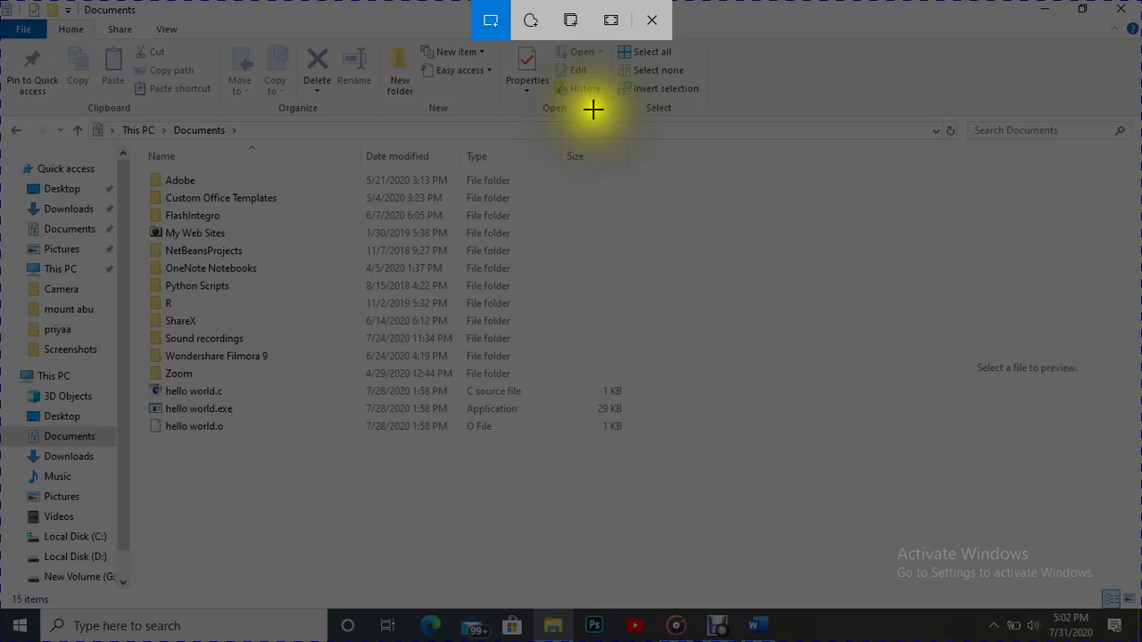
pyautogui.click(611, 21)
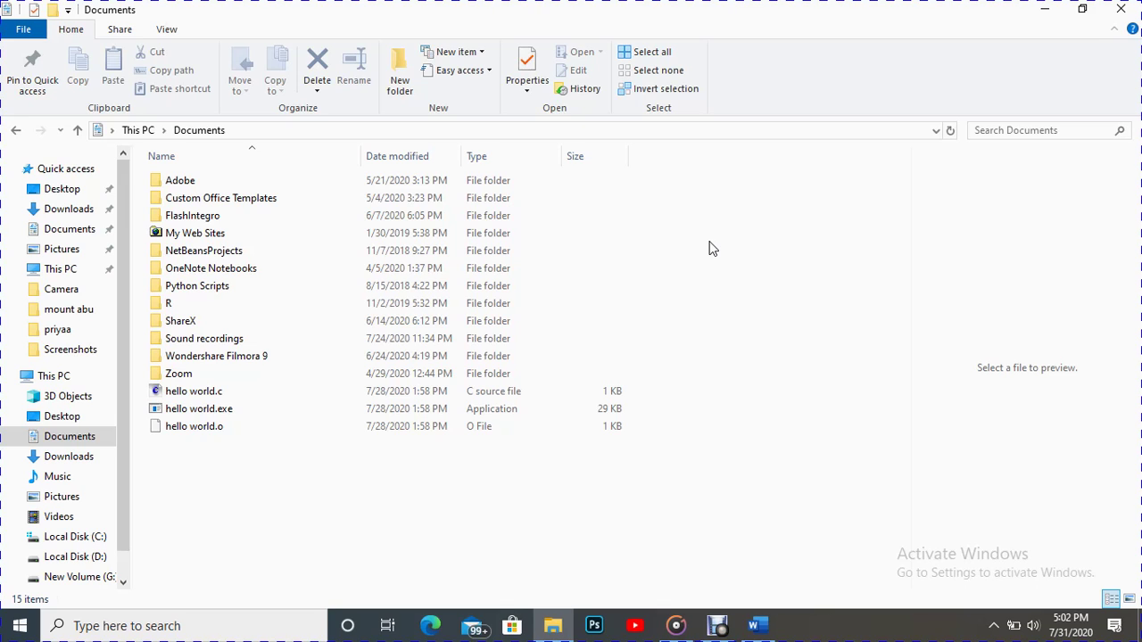
pyautogui.click(1043, 9)
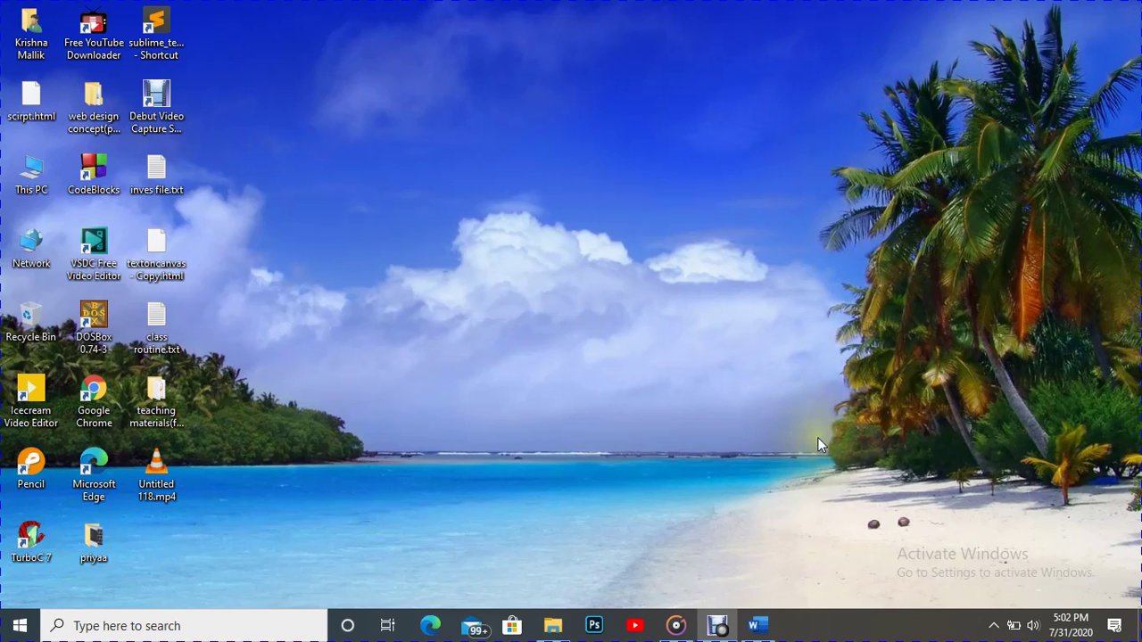
pyautogui.click(756, 629)
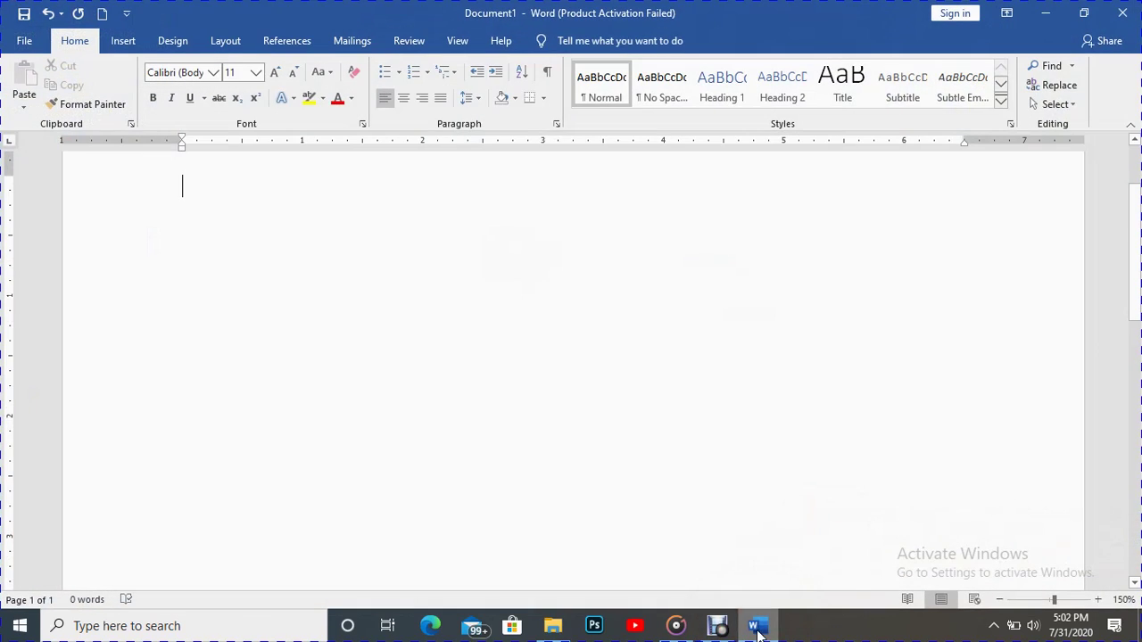
pyautogui.click(352, 252)
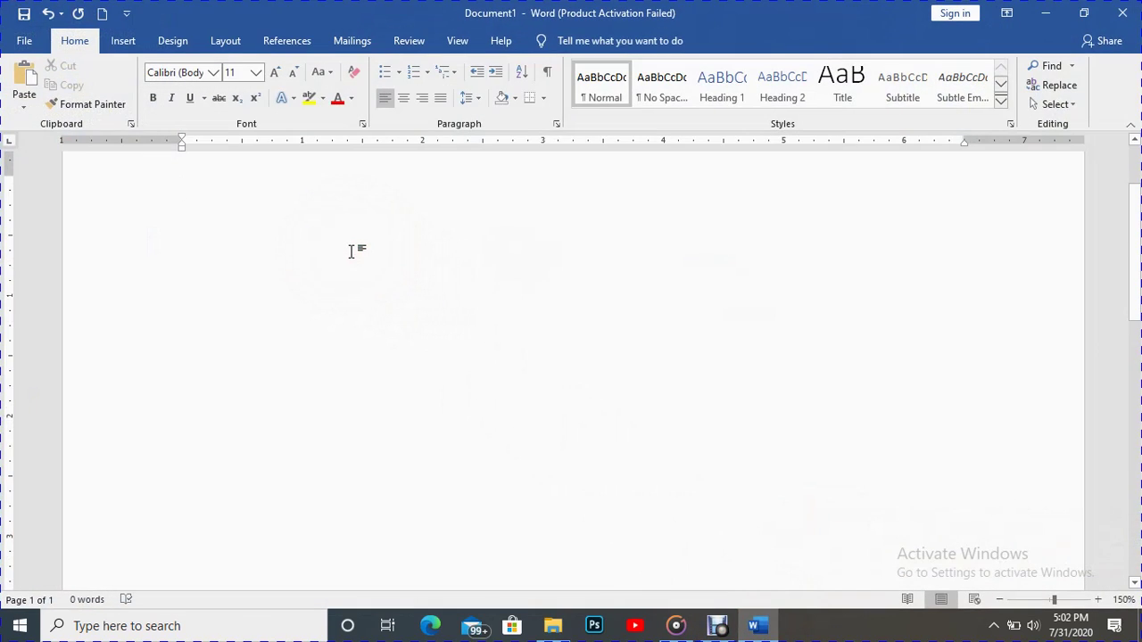
pyautogui.hotkey('ctrl', 'v')
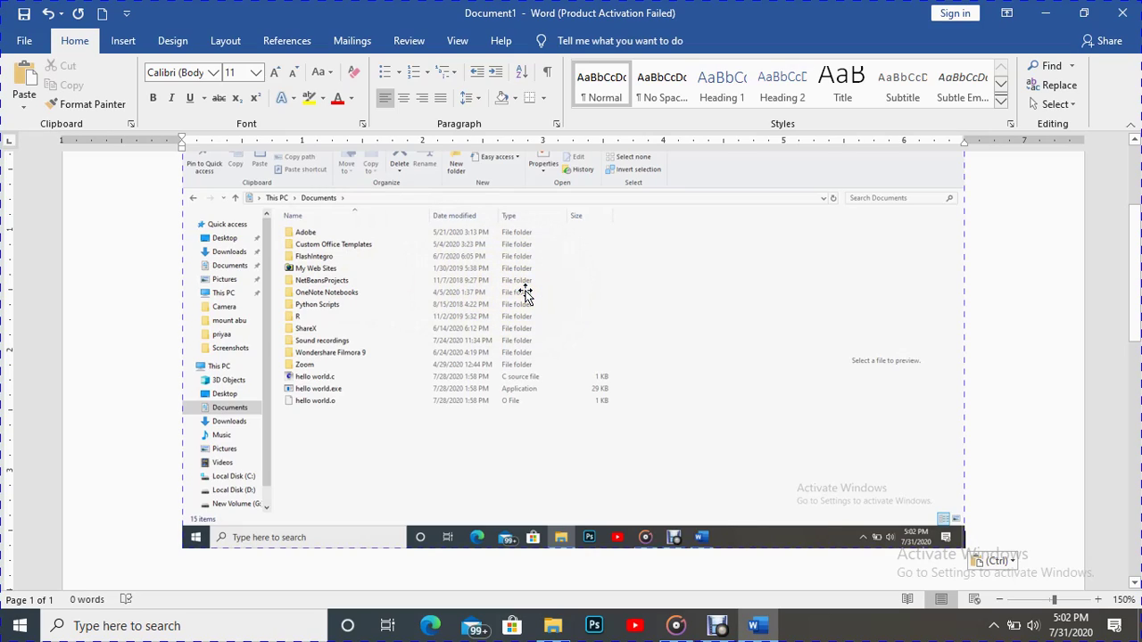
pyautogui.click(868, 227)
pyautogui.press('Delete')
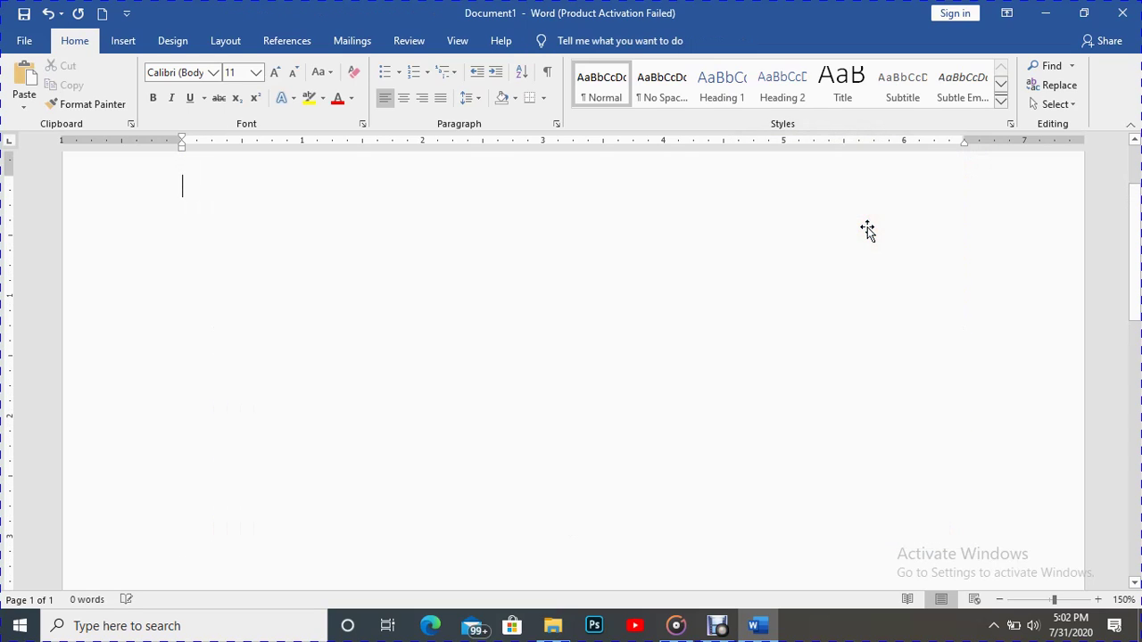
# Minimize Word to get back to the desktop
pyautogui.click(1037, 14)
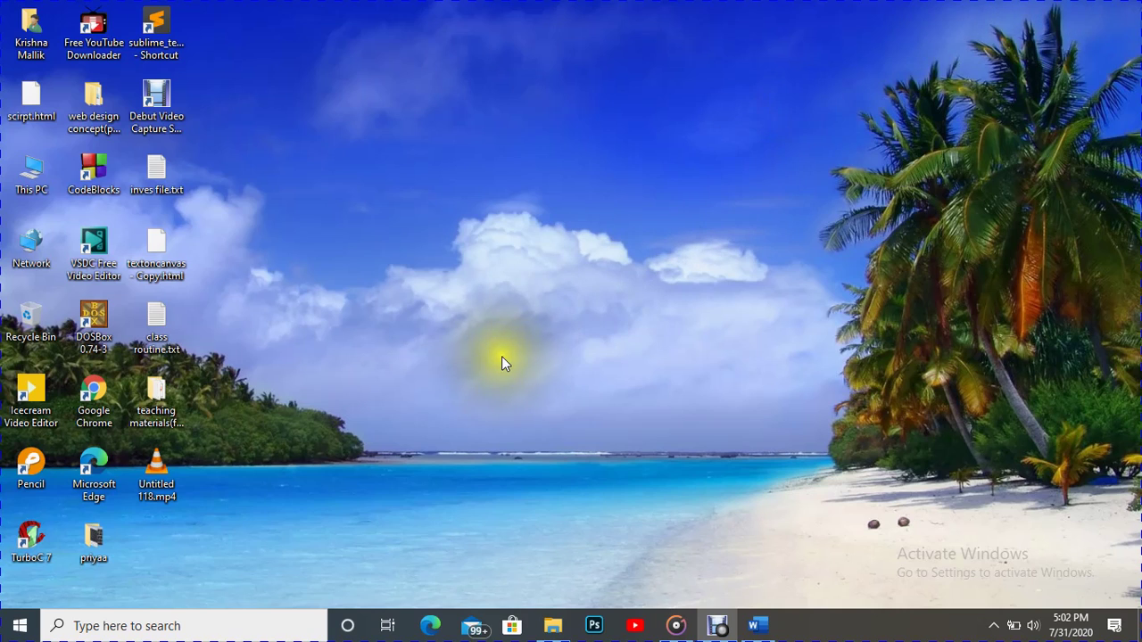
pyautogui.click(503, 358)
pyautogui.press('super')
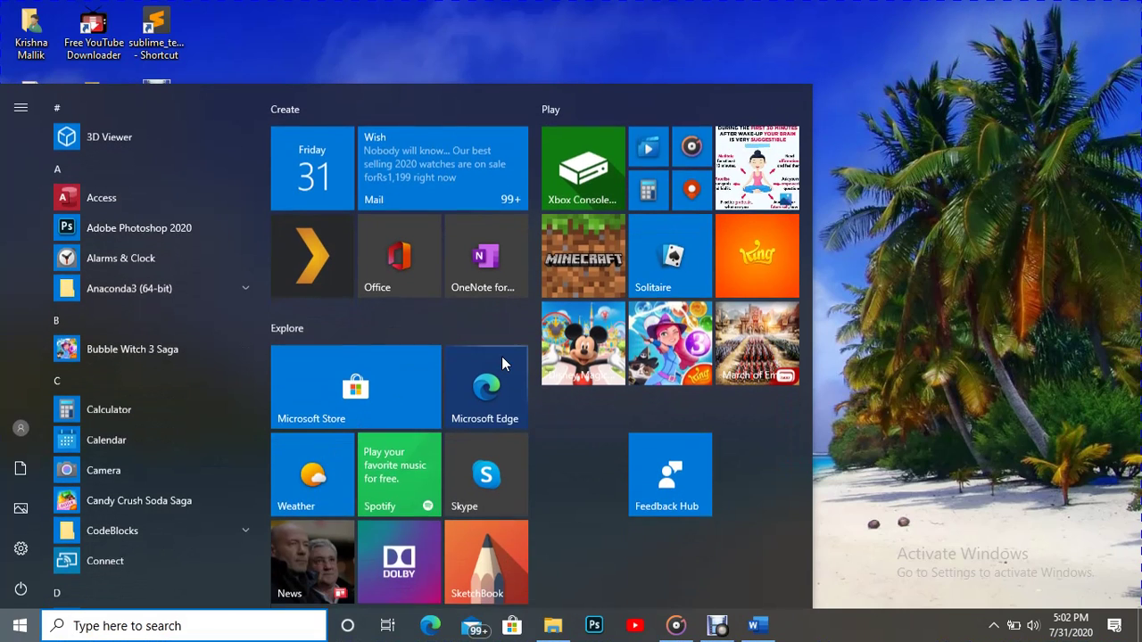
pyautogui.press('super')
# Launch Control Panel with Win+R 'control', maximize it, and start a Win+Shift+S capture
pyautogui.press('super+r')
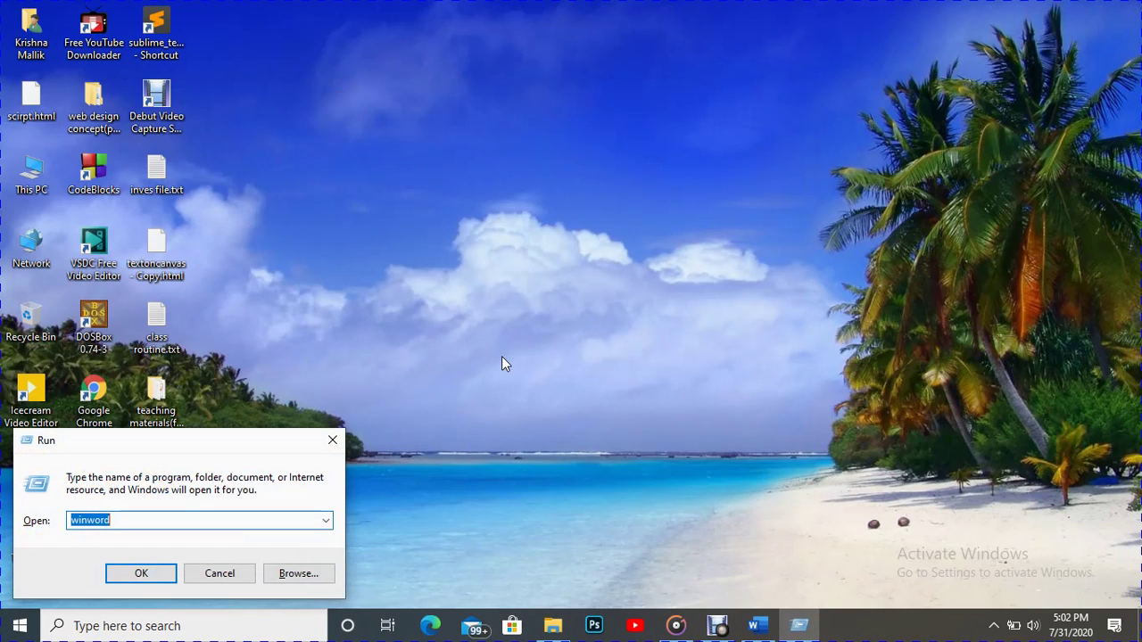
pyautogui.write('control')
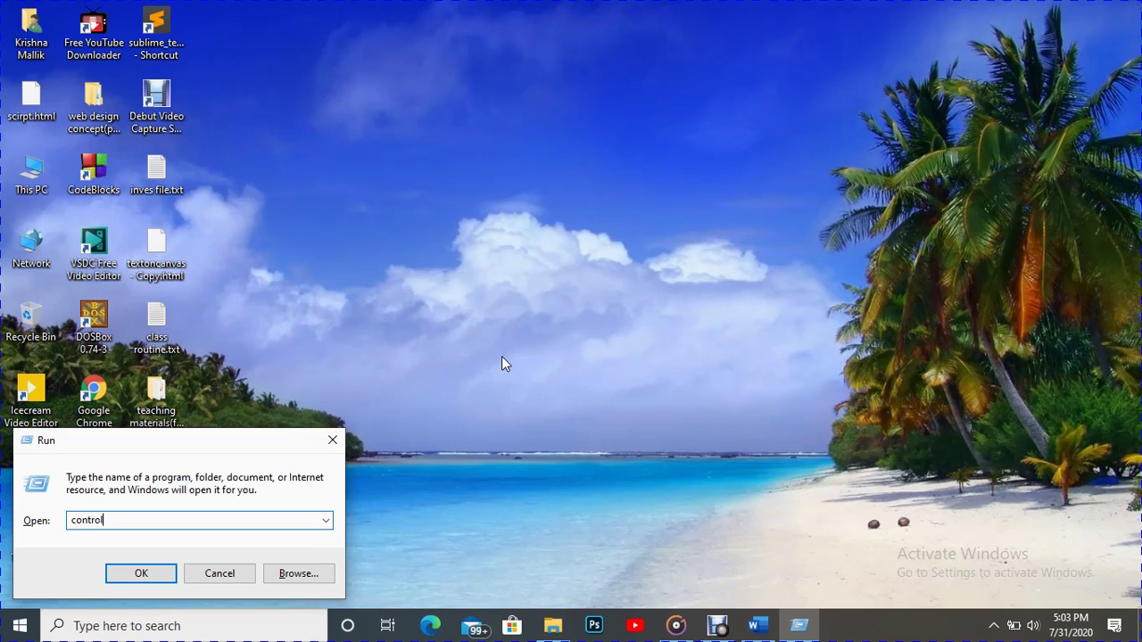
pyautogui.press('Return')
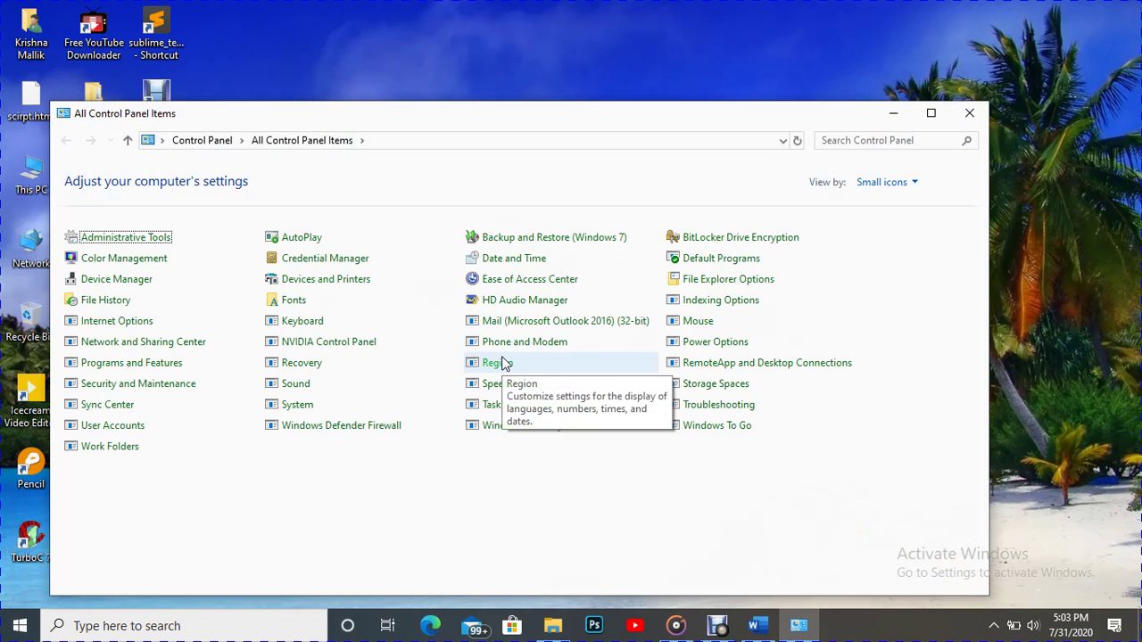
pyautogui.click(930, 112)
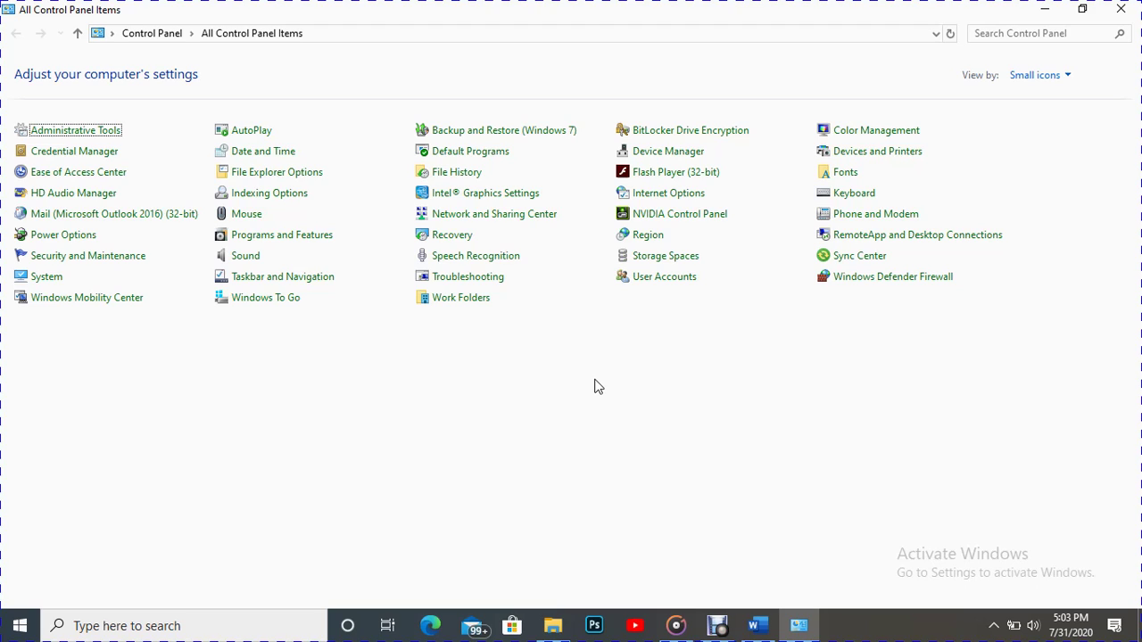
pyautogui.press('super+shift+s')
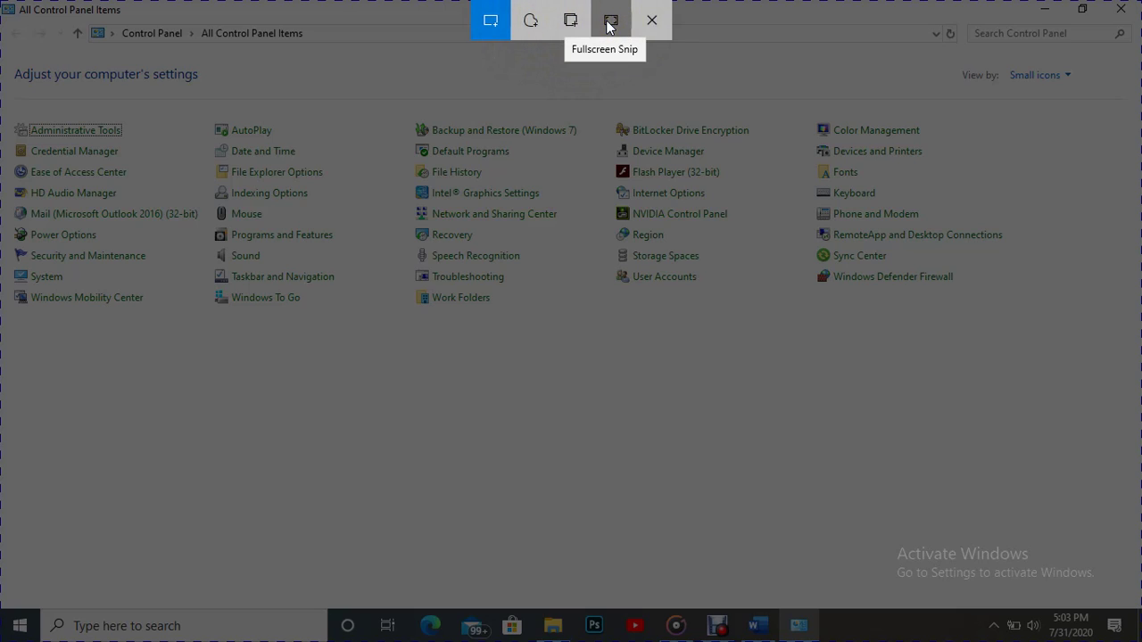
# Take a fullscreen snip of All Control Panel Items, then minimize Control Panel
pyautogui.click(610, 24)
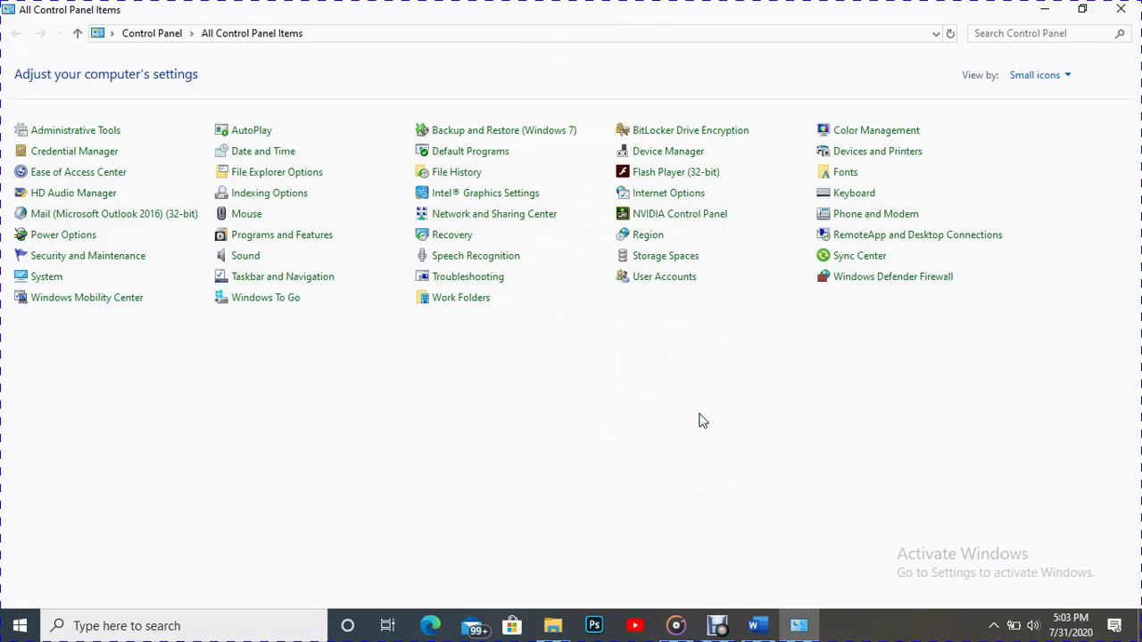
pyautogui.click(1049, 9)
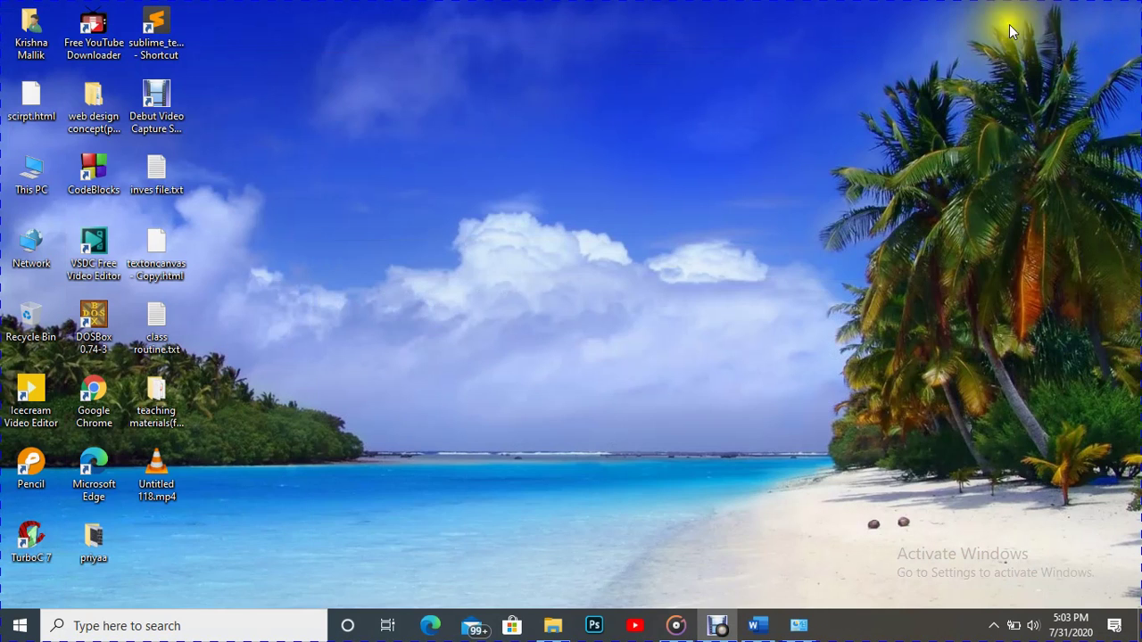
# Paste the Control Panel snip into the Word document with Ctrl+V, then minimize Word
pyautogui.click(755, 625)
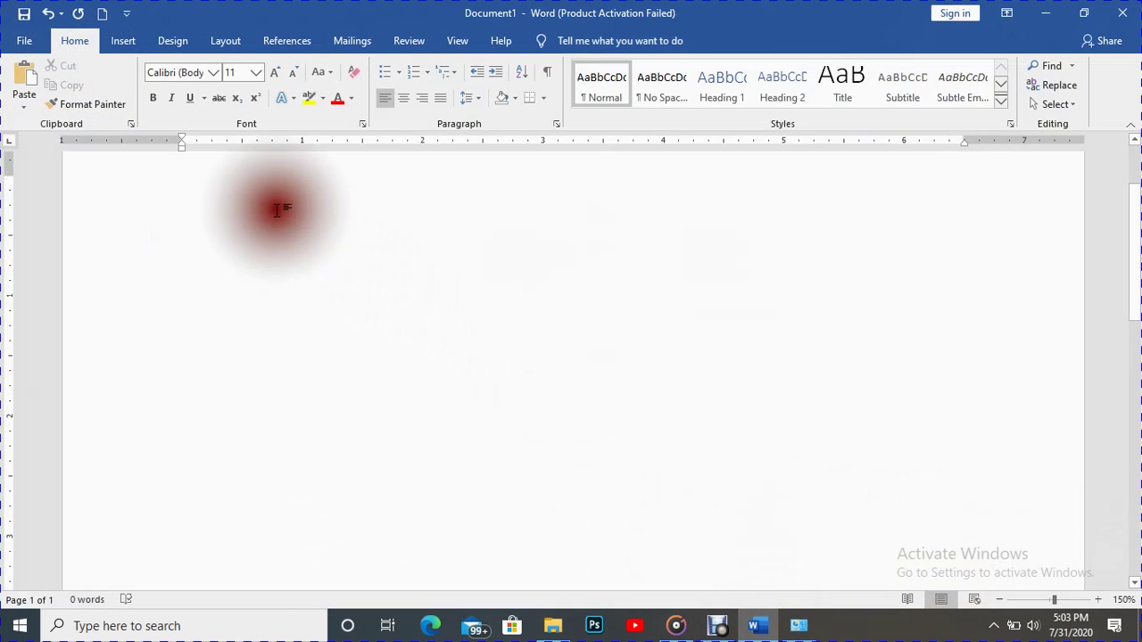
pyautogui.hotkey('ctrl', 'v')
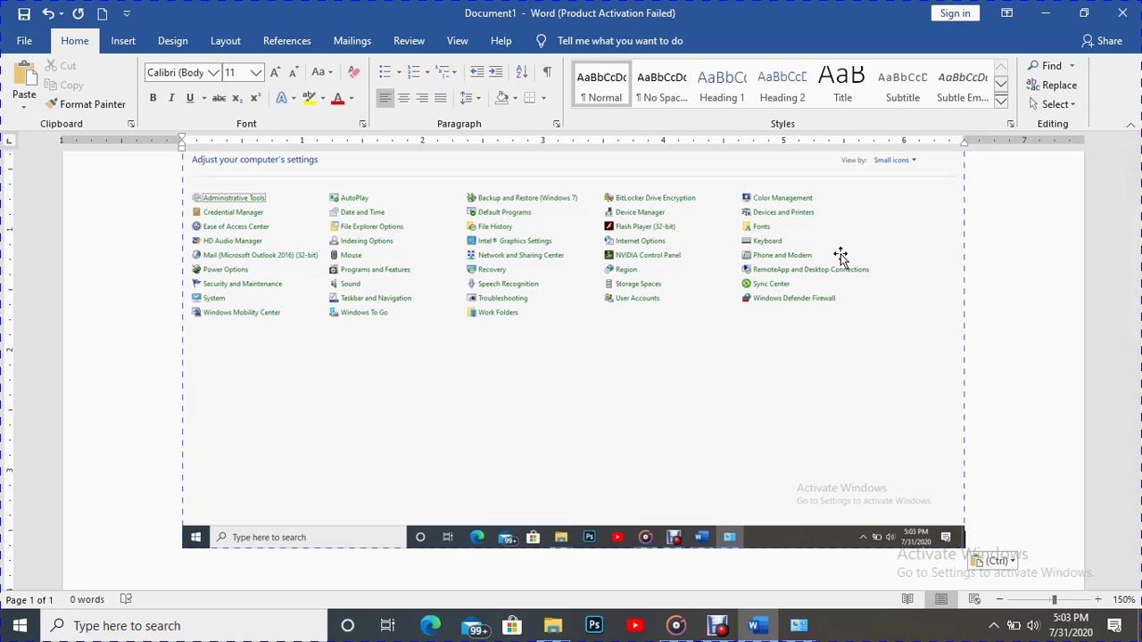
pyautogui.click(1048, 12)
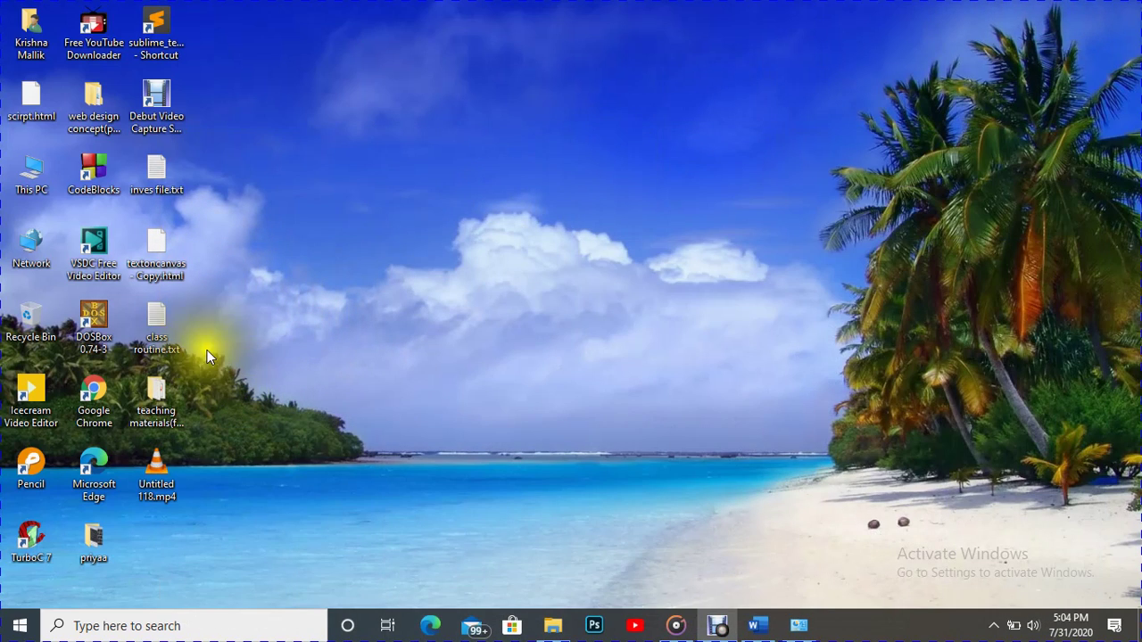
# Browse This PC > Pictures > Screenshots, finding the folder empty with 0 items
pyautogui.click(23, 184)
pyautogui.doubleClick(23, 184)
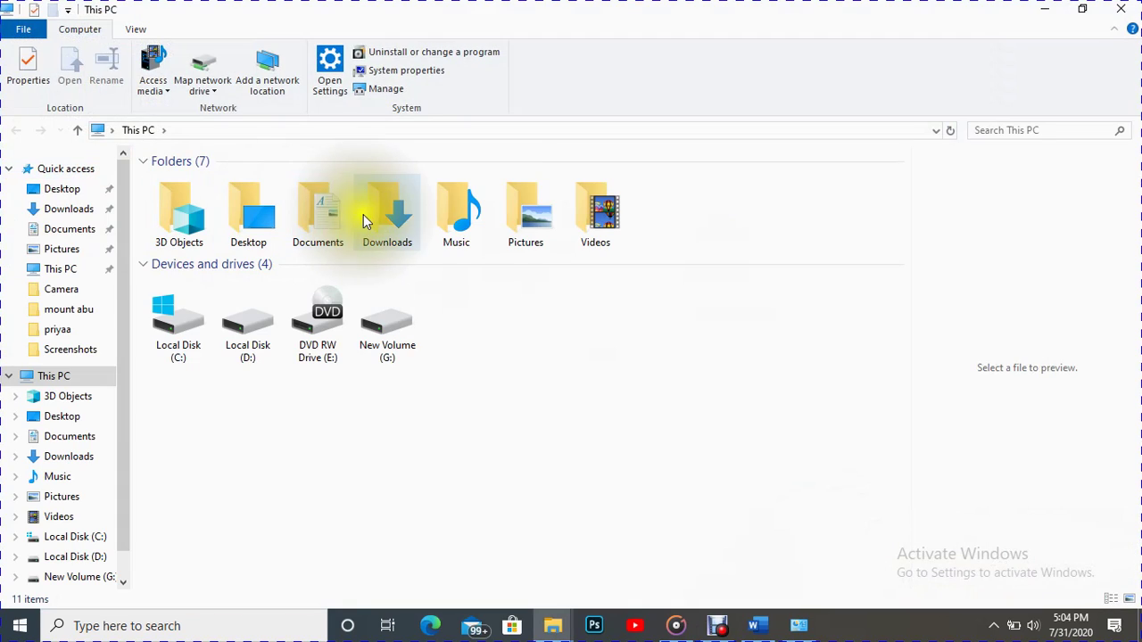
pyautogui.doubleClick(519, 214)
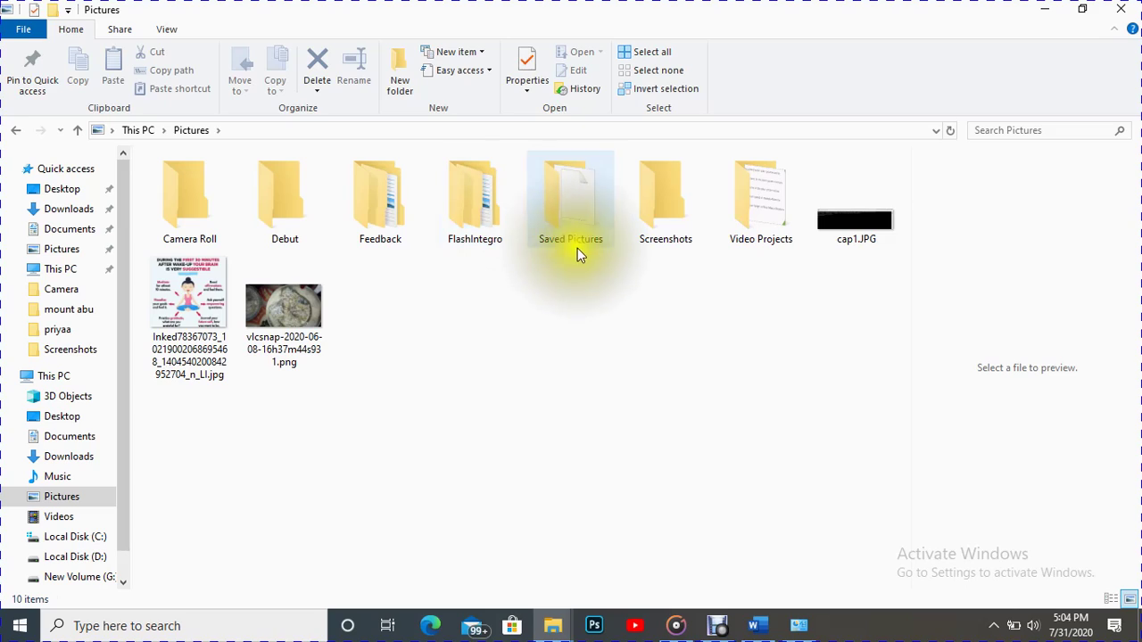
pyautogui.click(668, 207)
pyautogui.doubleClick(668, 206)
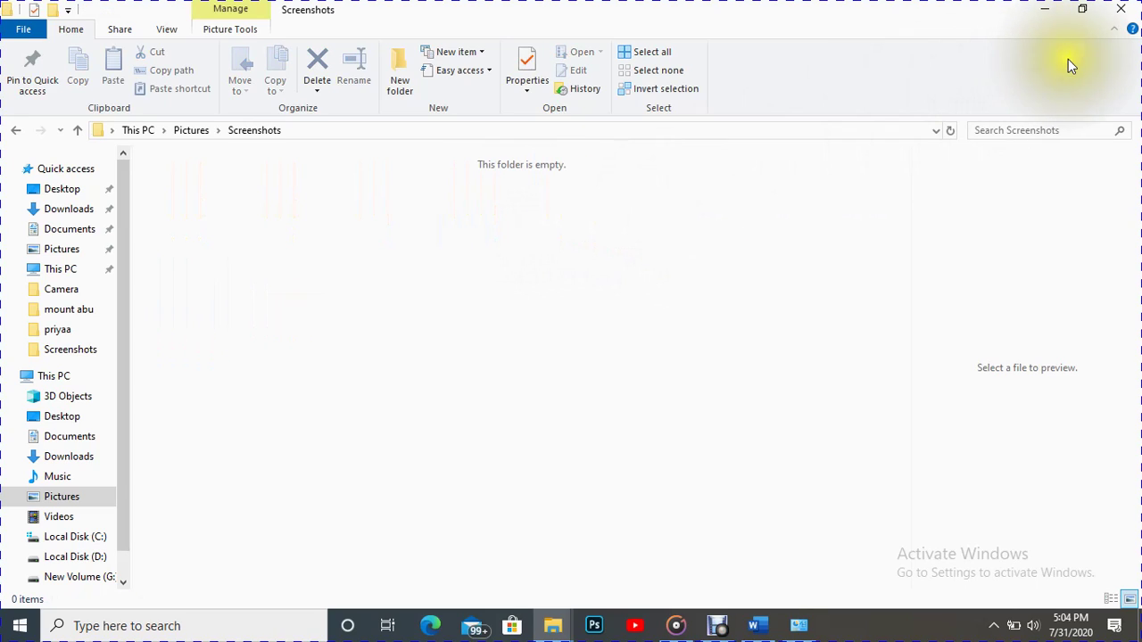
# Close the File Explorer window showing the empty Screenshots folder
pyautogui.click(1121, 11)
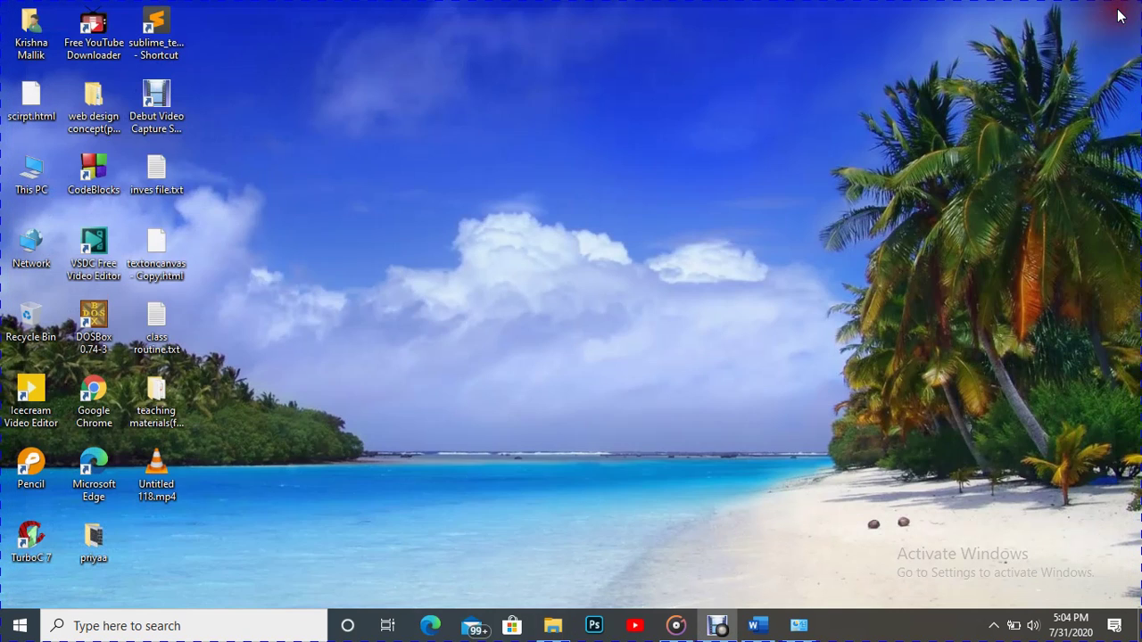